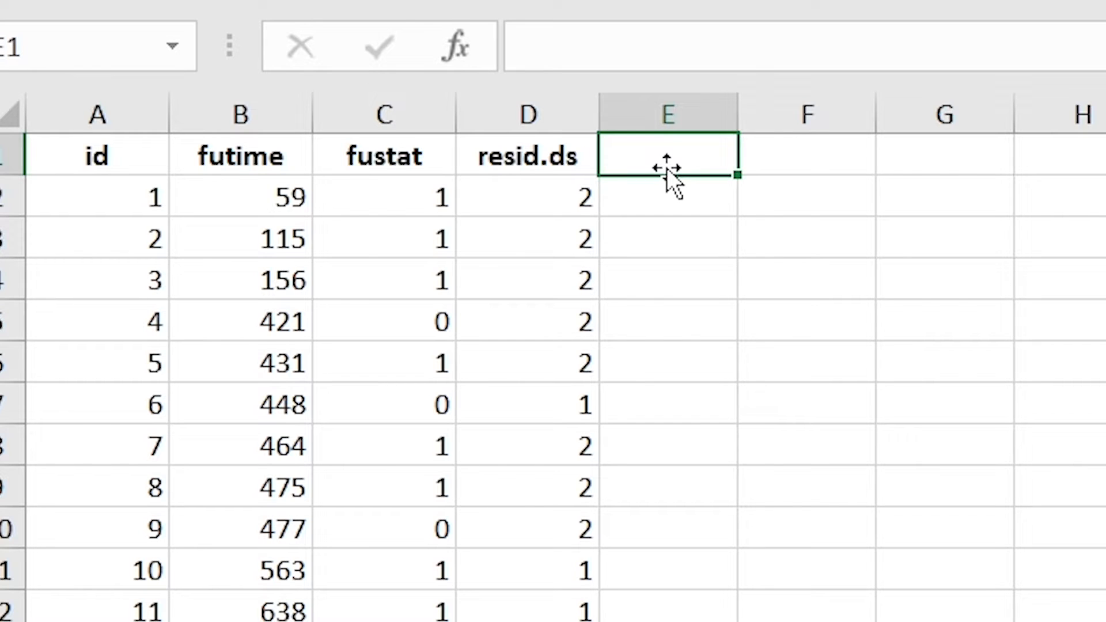
# Examine the id, futime, fustat and resid.ds columns and how their values are coded
pyautogui.click(116, 183)
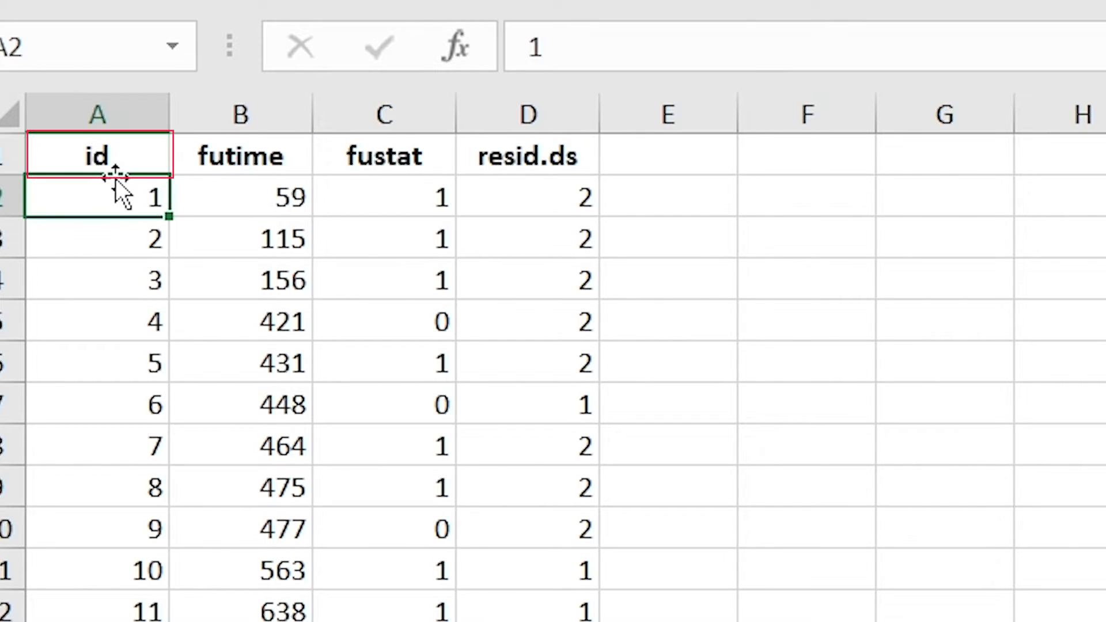
pyautogui.click(220, 180)
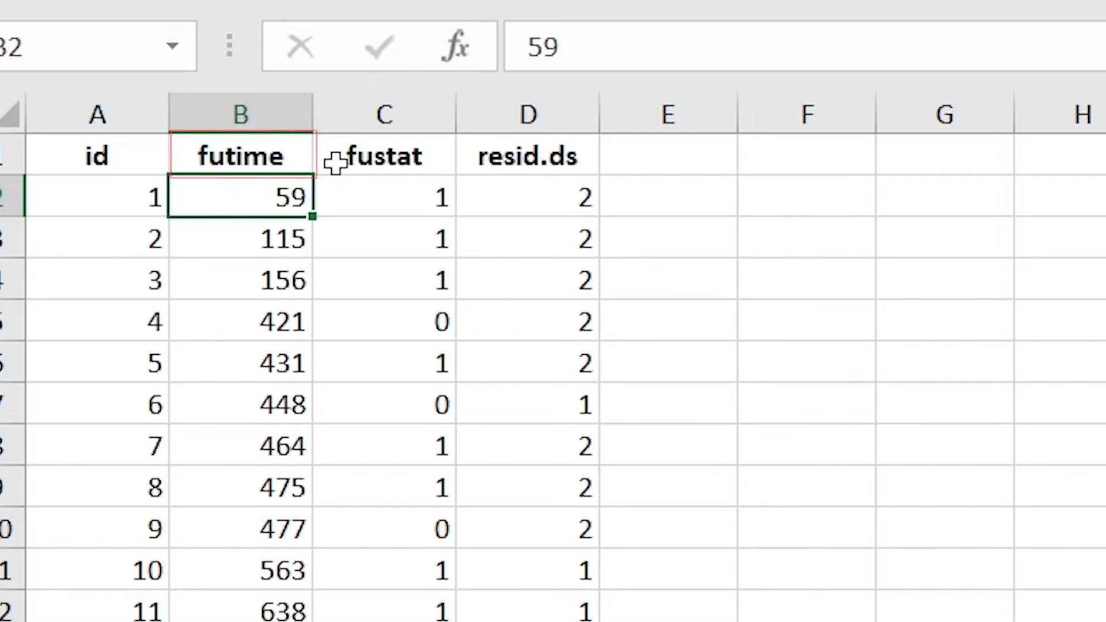
pyautogui.click(402, 170)
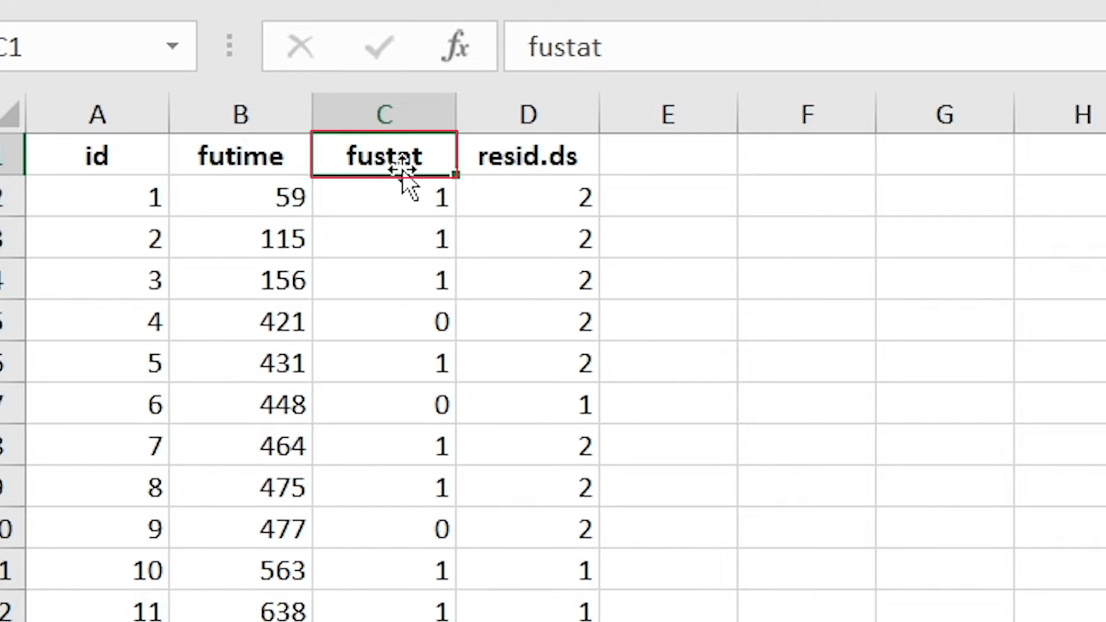
pyautogui.click(432, 320)
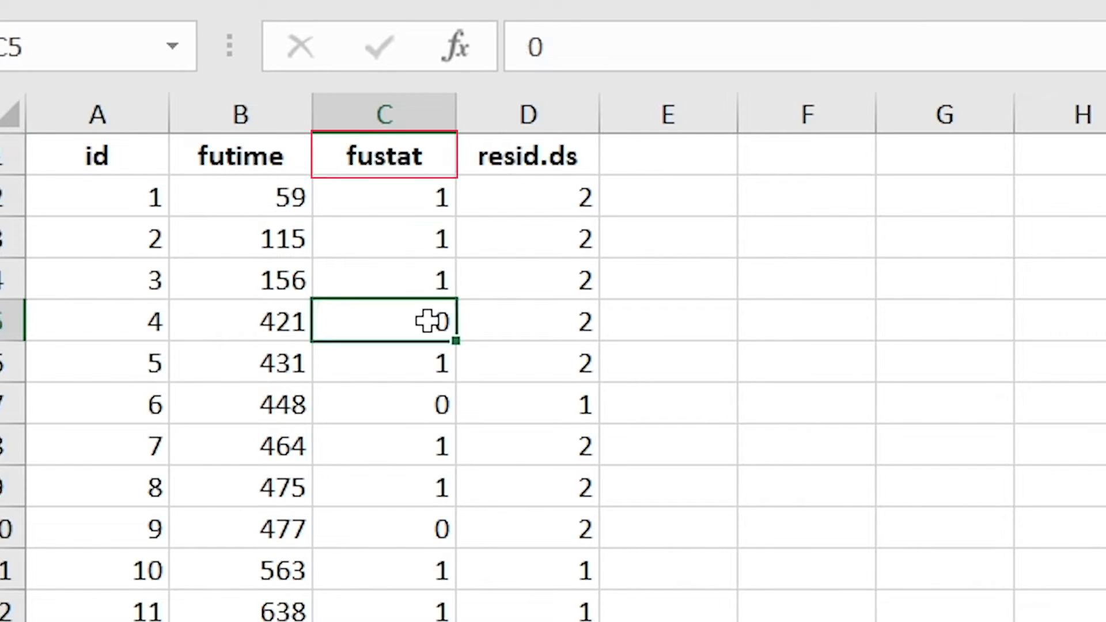
pyautogui.click(432, 277)
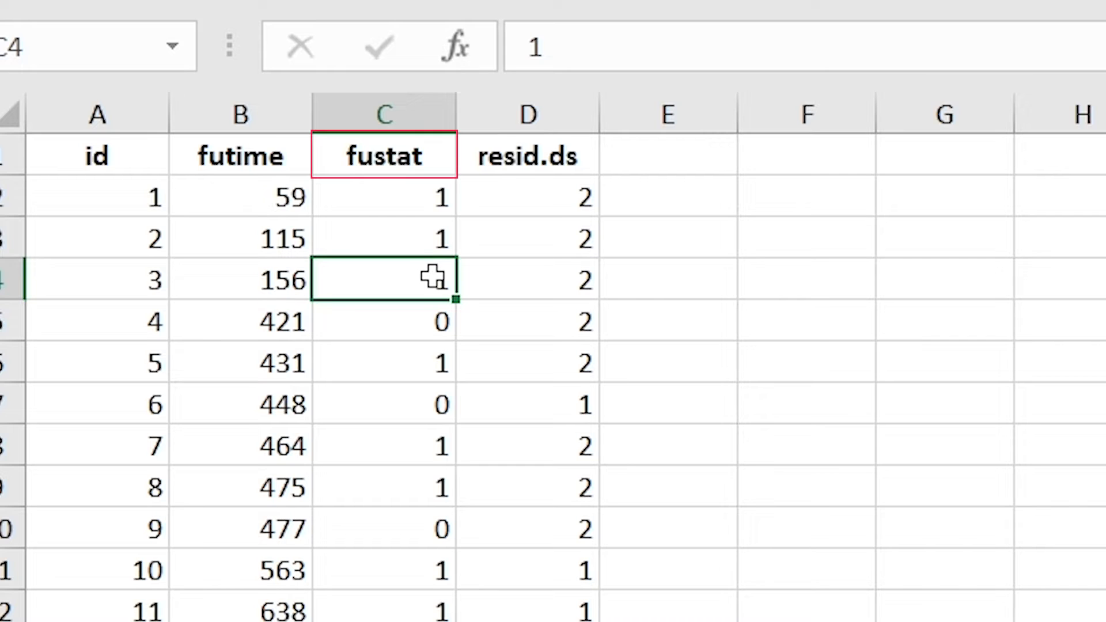
pyautogui.click(548, 162)
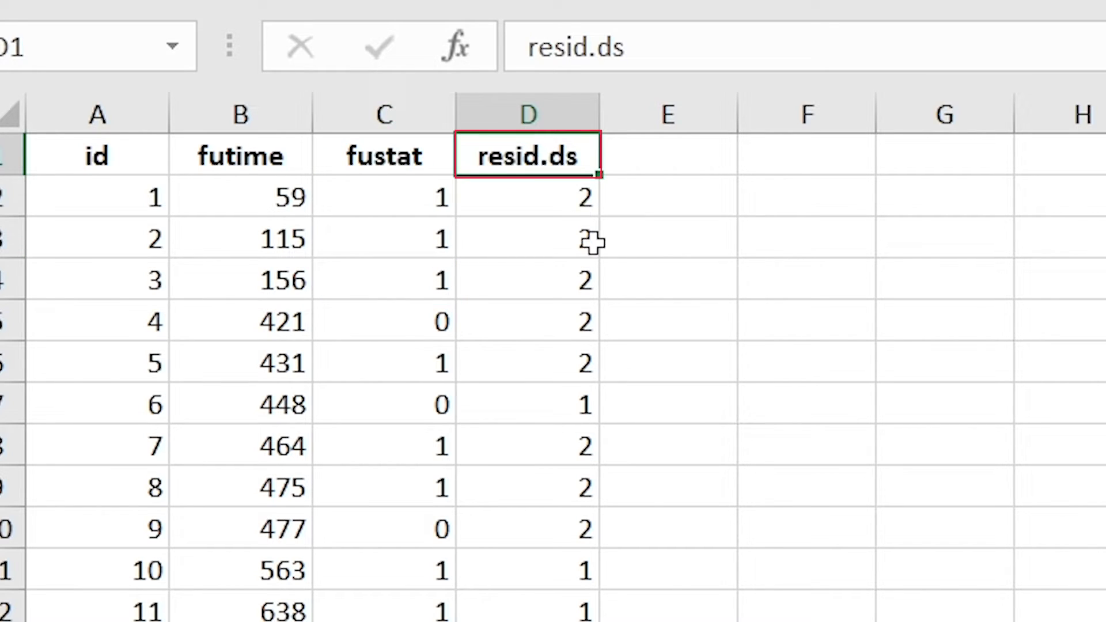
pyautogui.click(558, 404)
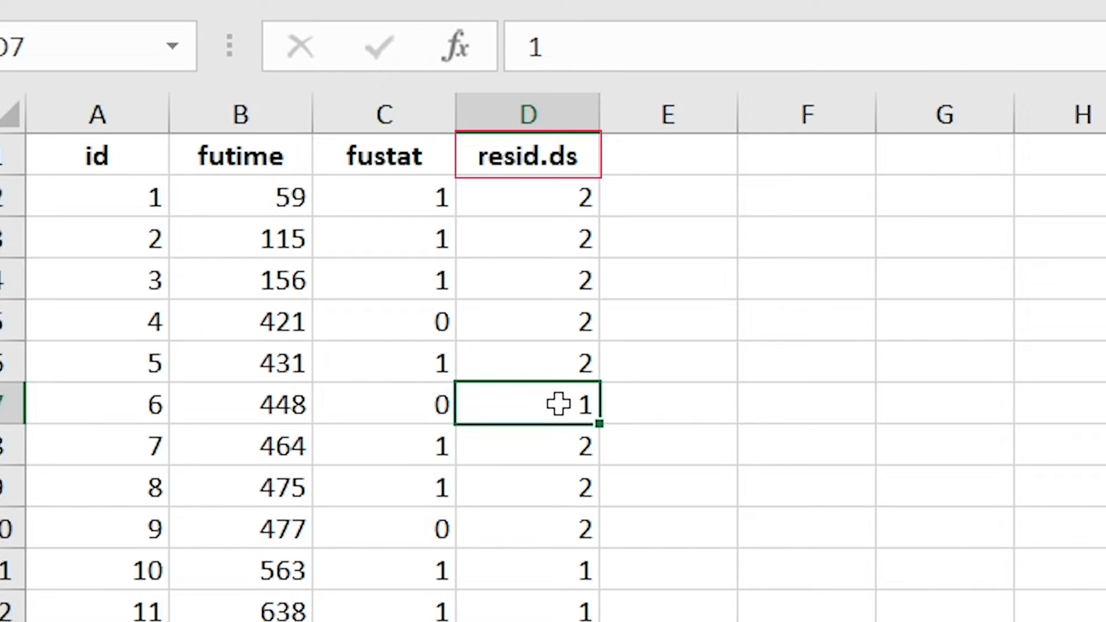
pyautogui.click(558, 356)
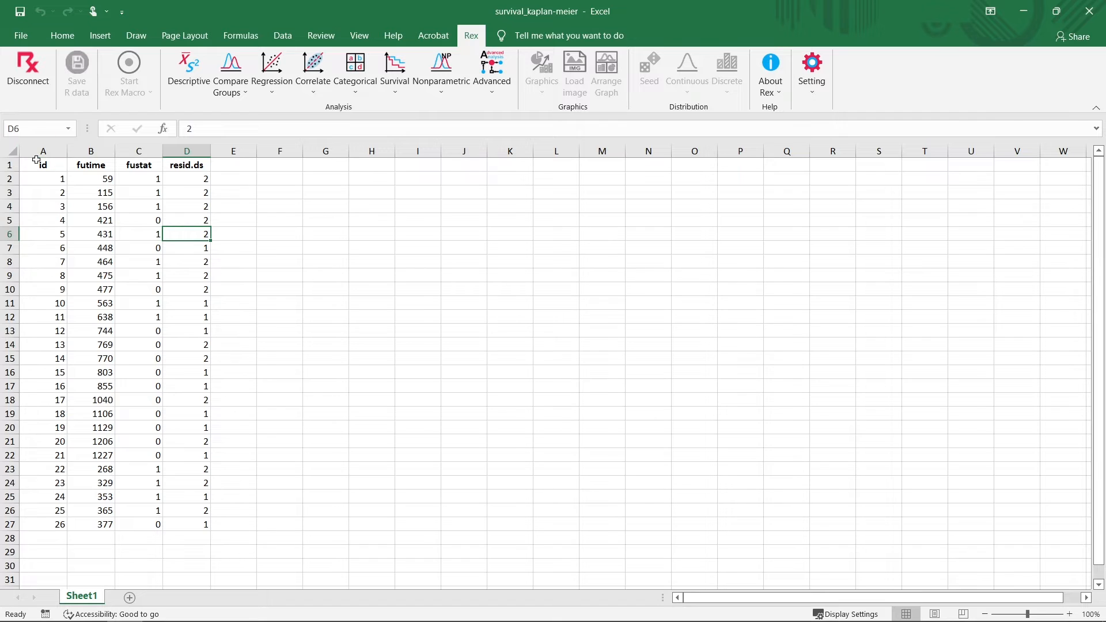
# Set up a Kaplan-Meier analysis on the whole sheet with futime as time variable, fustat as status variable and resid.ds as group variable
pyautogui.click(11, 151)
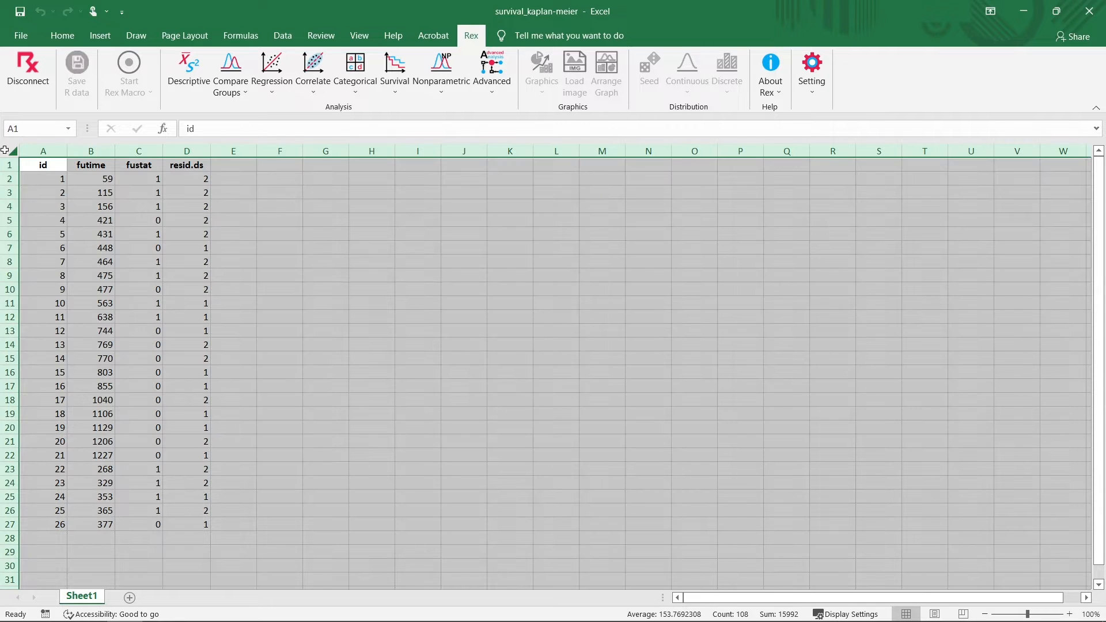
pyautogui.click(395, 75)
pyautogui.click(426, 126)
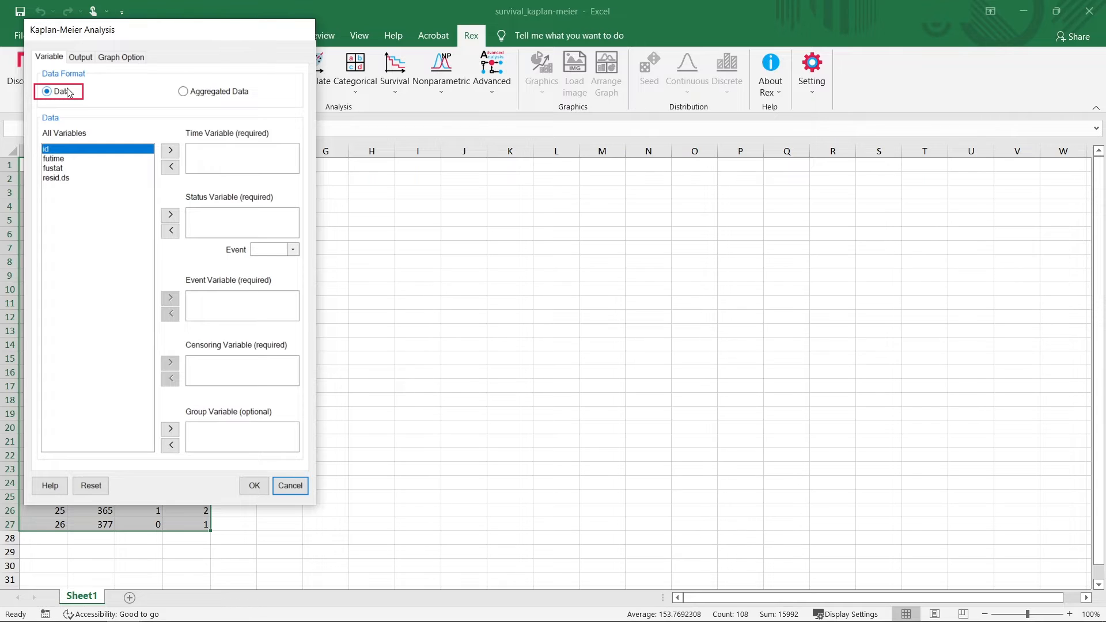
pyautogui.click(54, 160)
pyautogui.click(172, 152)
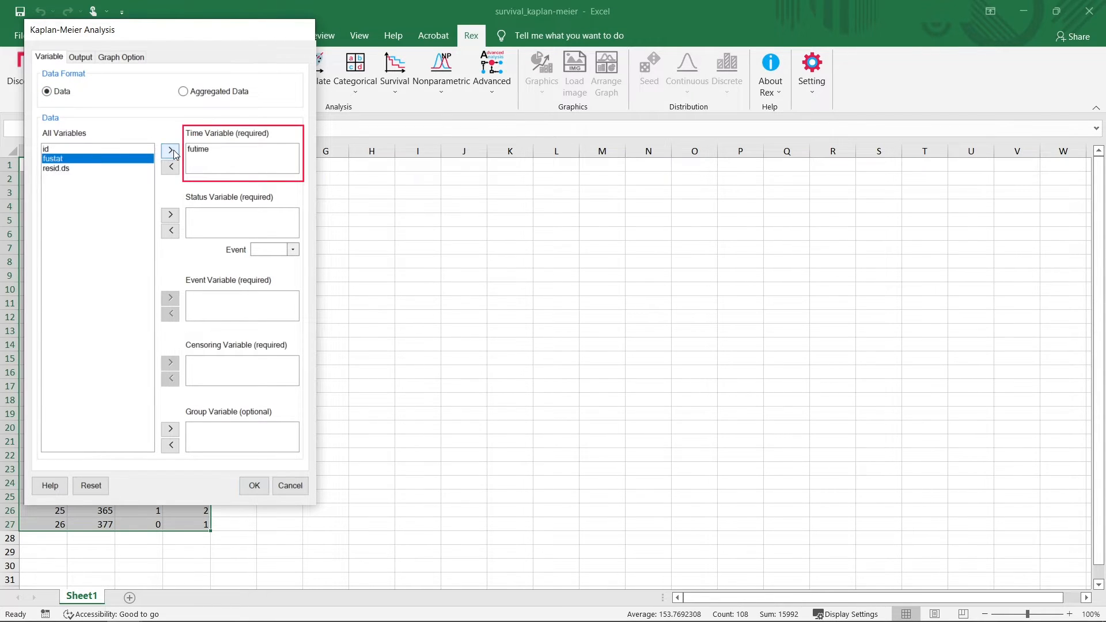
pyautogui.click(171, 217)
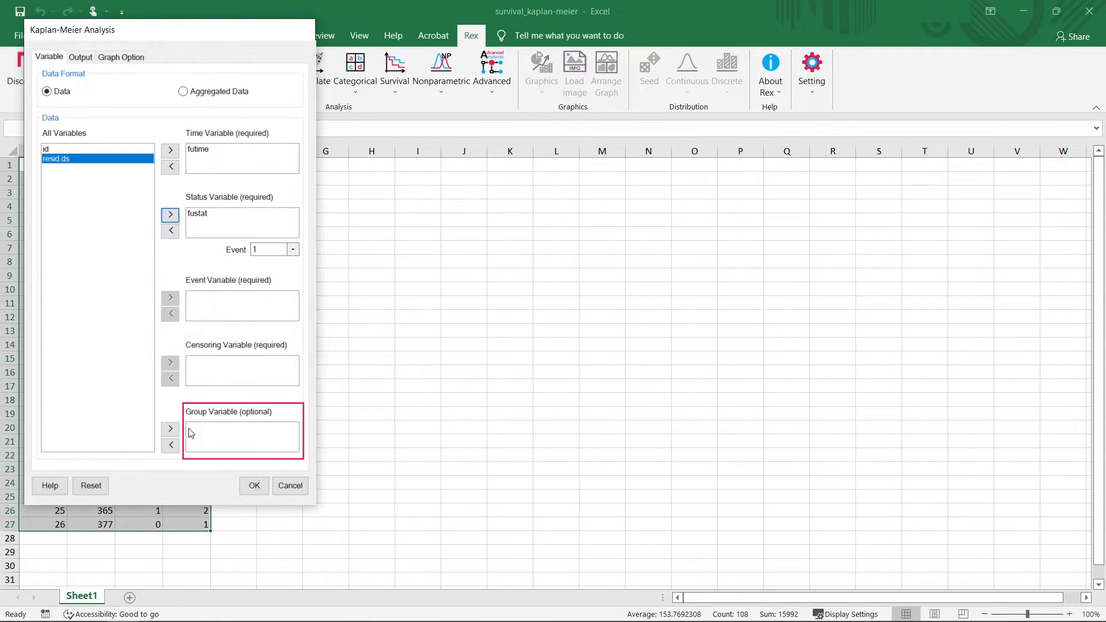
pyautogui.click(170, 429)
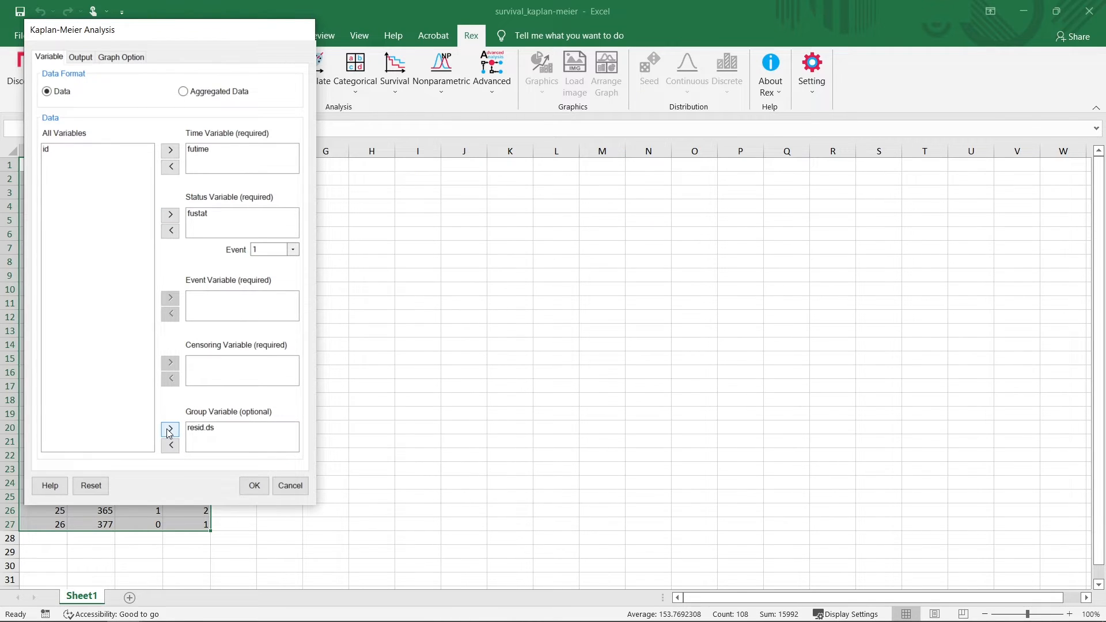
# Include the test for survival curve differences and a survival graph with 0.95 confidence interval, p-value, risk table and legend
pyautogui.click(83, 58)
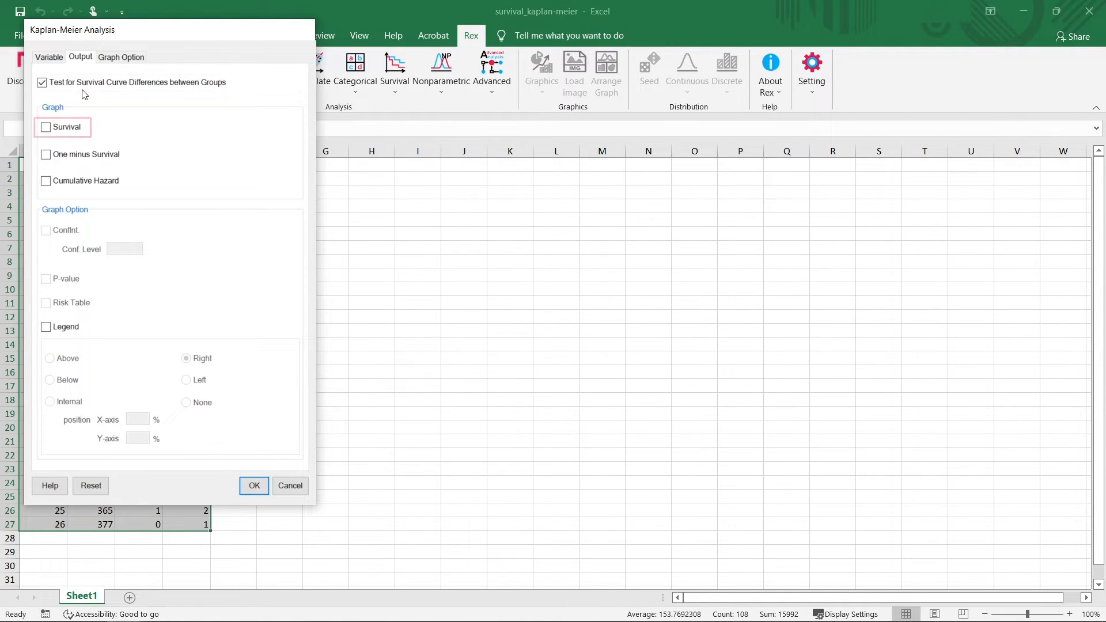
pyautogui.click(46, 128)
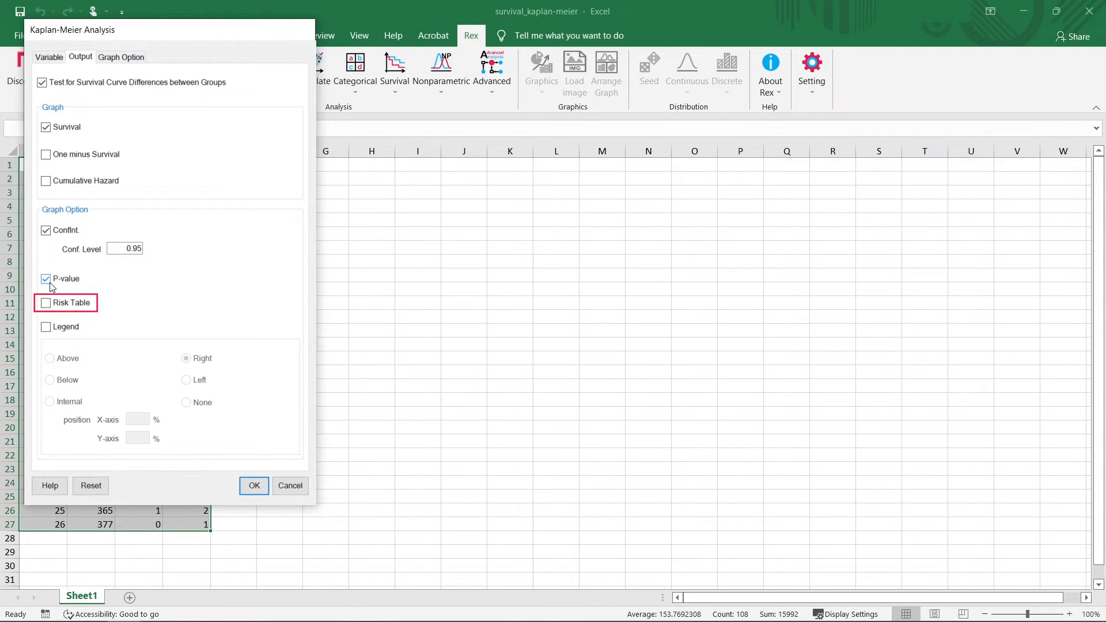
pyautogui.click(46, 304)
pyautogui.click(47, 328)
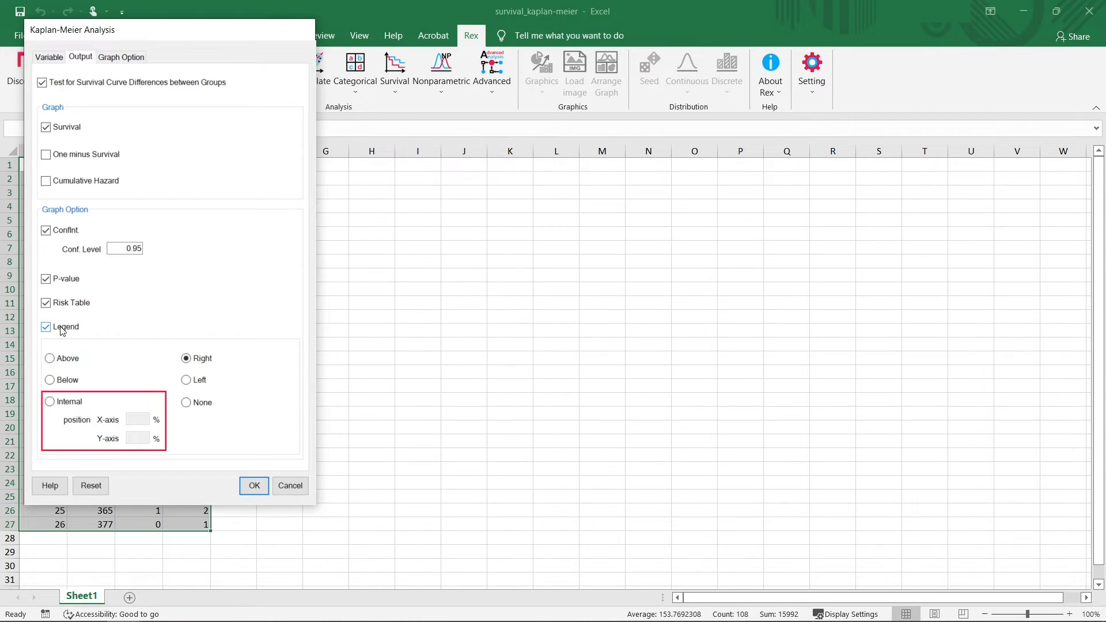
# Place the legend inside the graph at 100% on the X-axis and 0% on the Y-axis, and run the analysis
pyautogui.click(49, 402)
pyautogui.press('Tab')
pyautogui.write('100')
pyautogui.click(146, 439)
pyautogui.write('0')
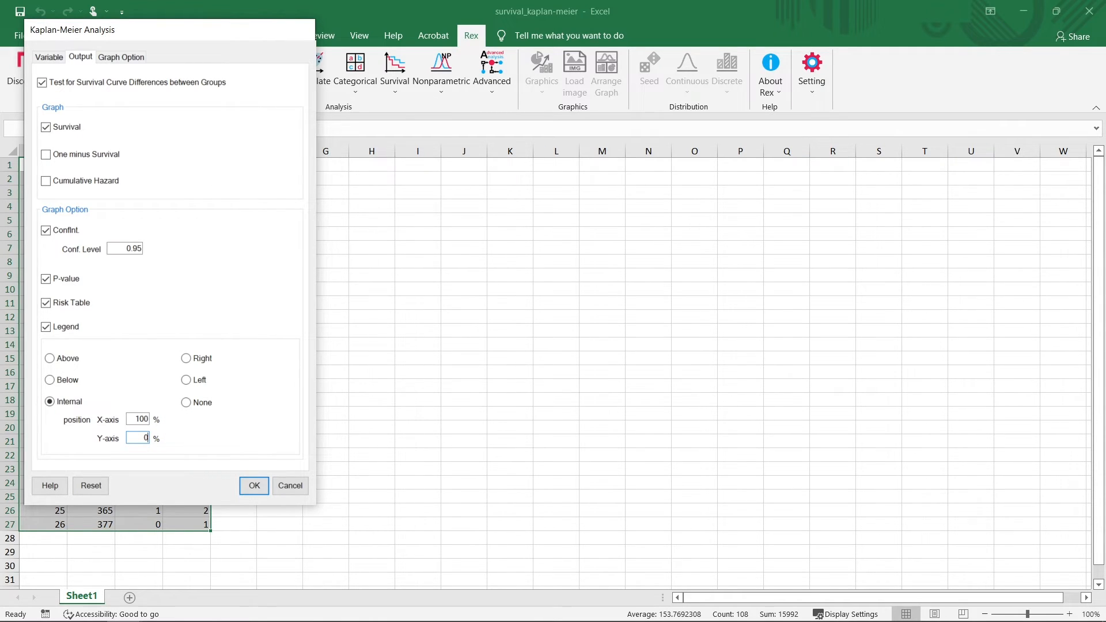
pyautogui.click(127, 58)
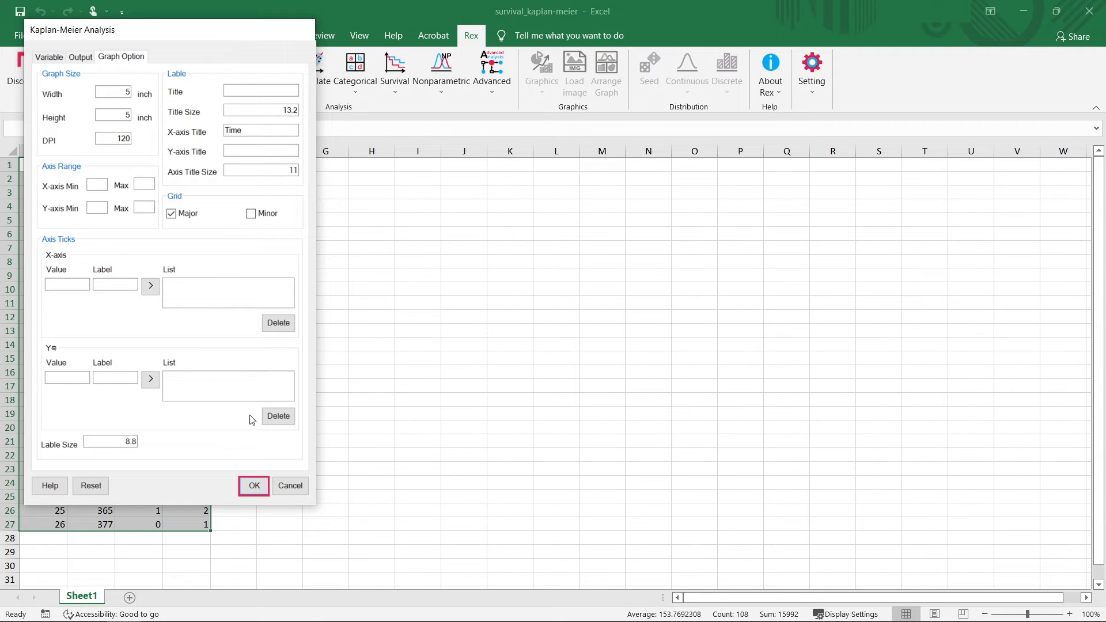
pyautogui.click(254, 485)
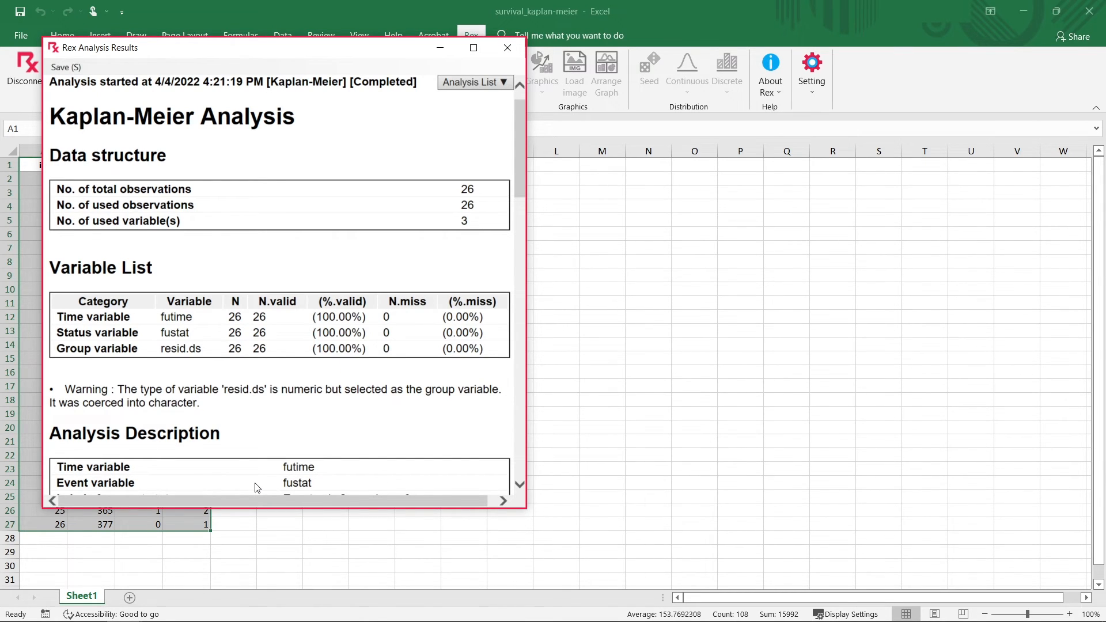
# Review the life tables, log-rank test and survival function graph in the maximized results, and return to the worksheet
pyautogui.click(474, 50)
pyautogui.scroll(-6, 299, 360)
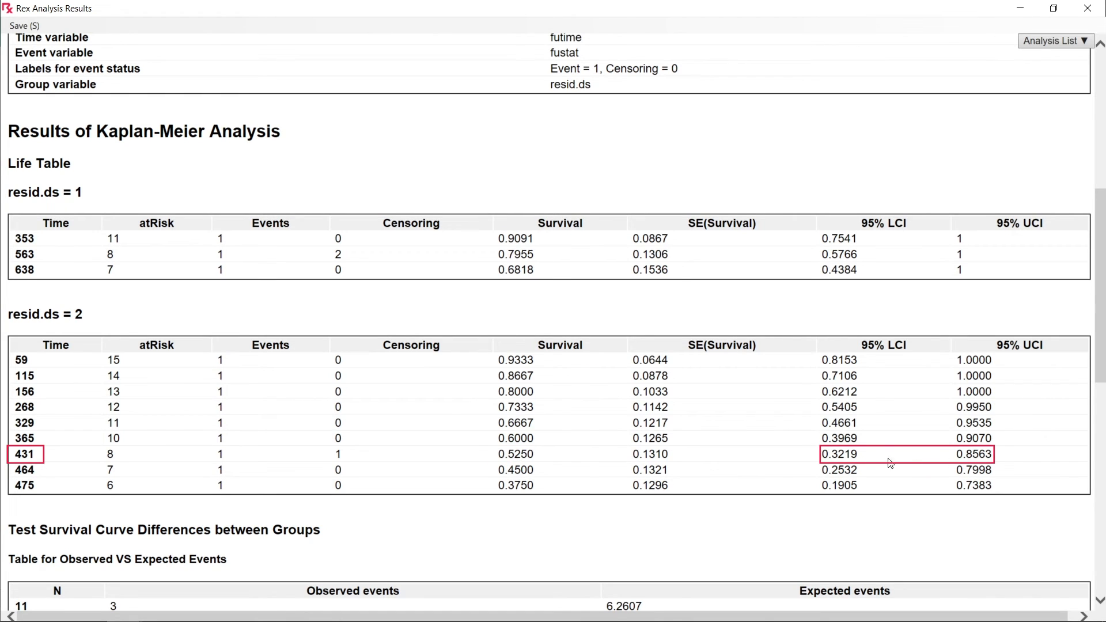
pyautogui.scroll(-9, 977, 457)
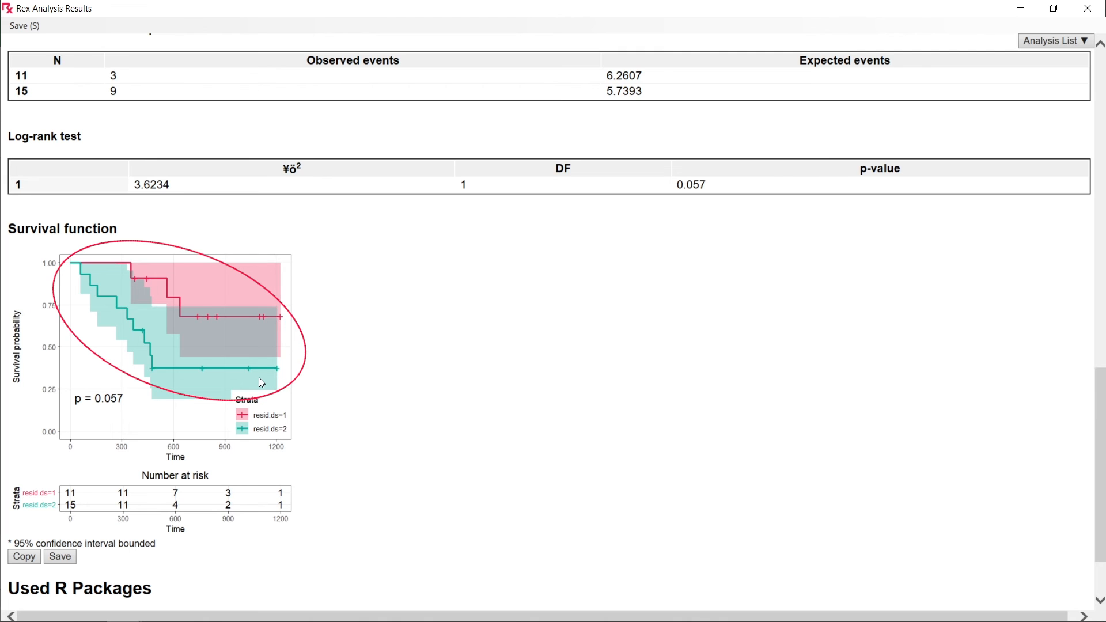
pyautogui.click(1020, 8)
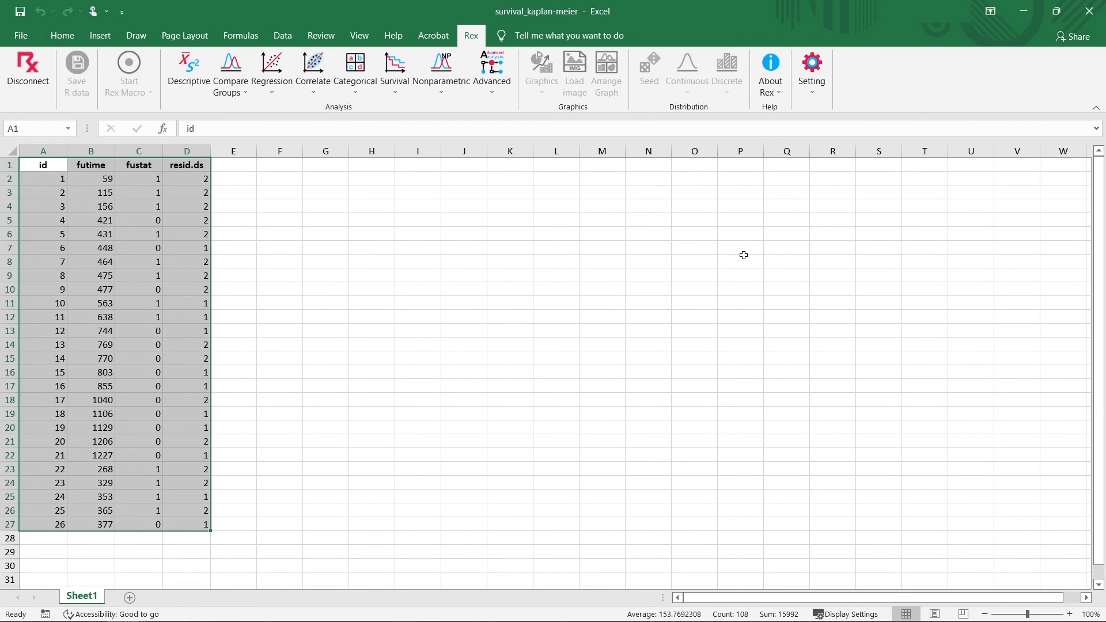